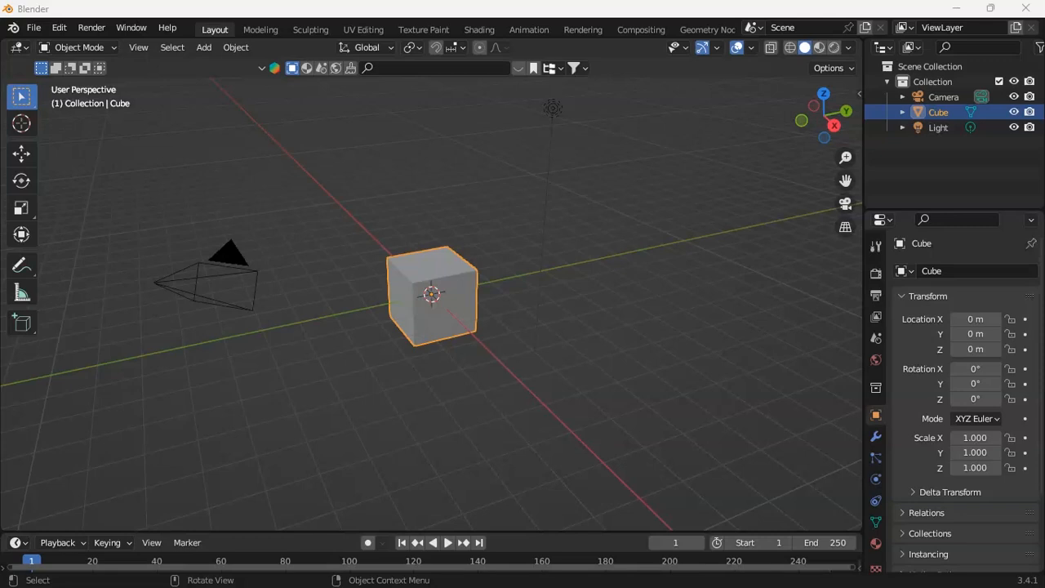
# - Delete the default cube and add a Monkey mesh in its place
pyautogui.moveTo(815, 114); pyautogui.dragTo(770, 122)
pyautogui.moveTo(845, 179); pyautogui.dragTo(927, 207)
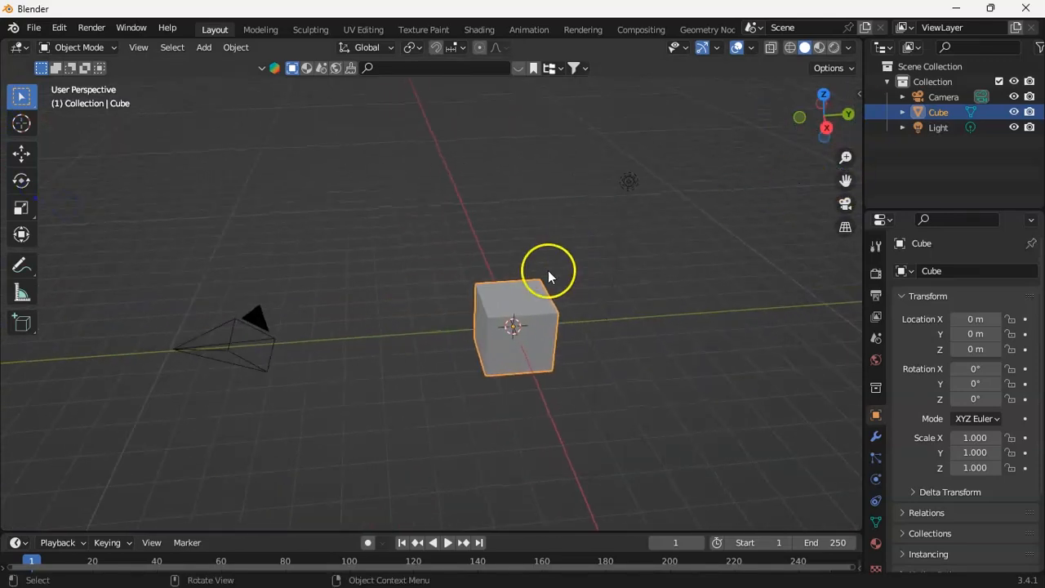
pyautogui.press('Delete')
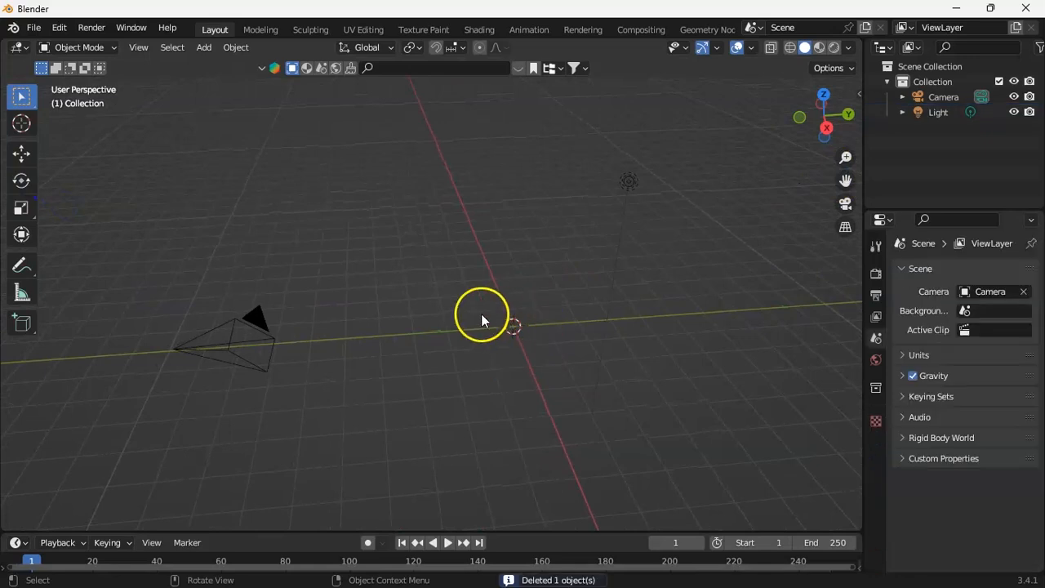
pyautogui.hotkey('shift', 'a')
pyautogui.moveTo(459, 276)
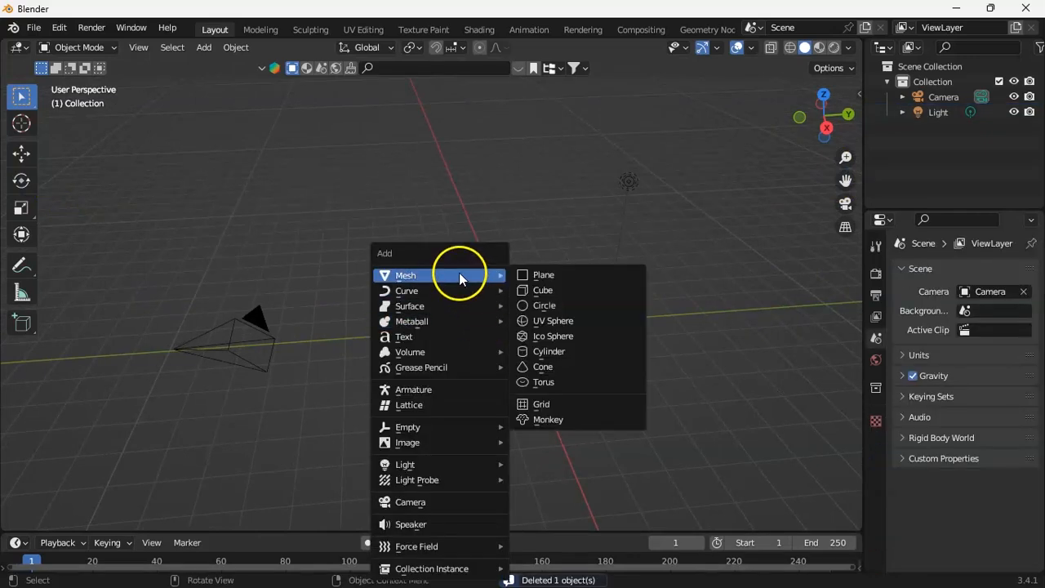
pyautogui.click(547, 428)
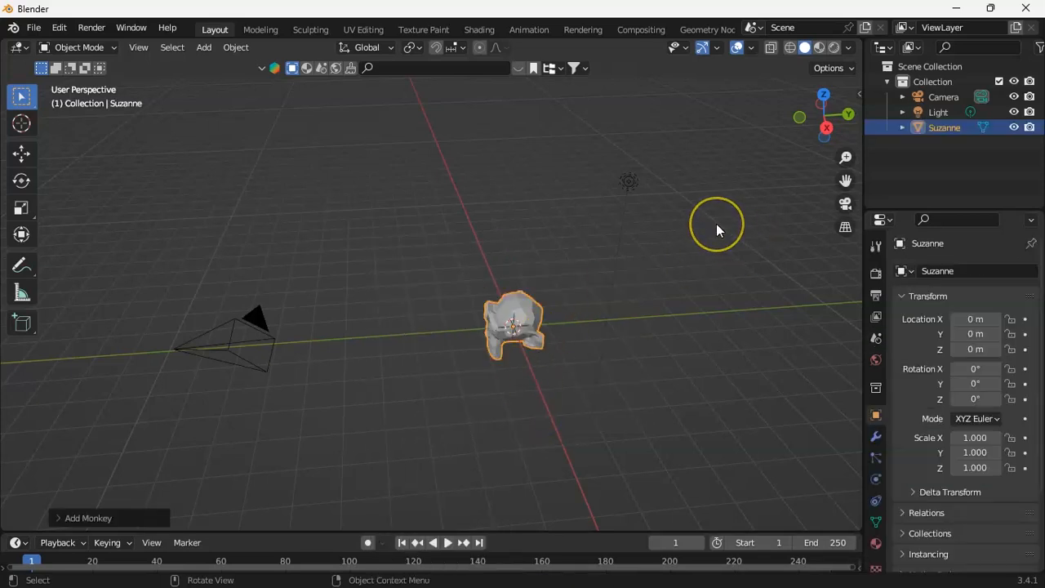
# - Add a Weld modifier to the monkey head
pyautogui.press('KP_1')
pyautogui.moveTo(847, 156); pyautogui.dragTo(856, 82)
pyautogui.moveTo(845, 180); pyautogui.dragTo(827, 112)
pyautogui.moveTo(846, 158); pyautogui.dragTo(846, 120)
pyautogui.moveTo(847, 179); pyautogui.dragTo(818, 208)
pyautogui.moveTo(846, 157); pyautogui.dragTo(846, 146)
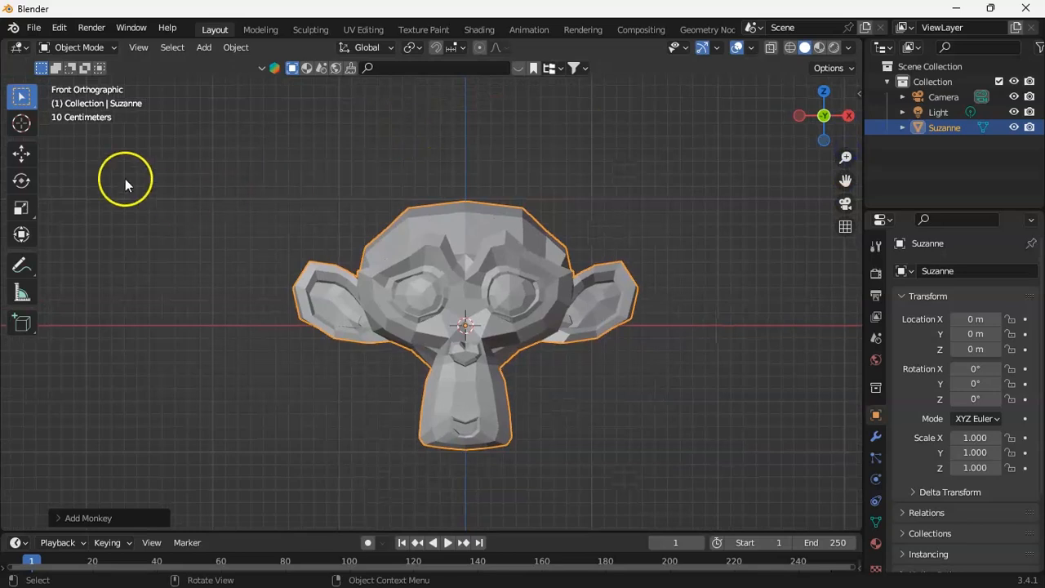
pyautogui.moveTo(823, 121)
pyautogui.mouseDown()
pyautogui.moveTo(841, 135)
pyautogui.moveTo(815, 115)
pyautogui.mouseUp()
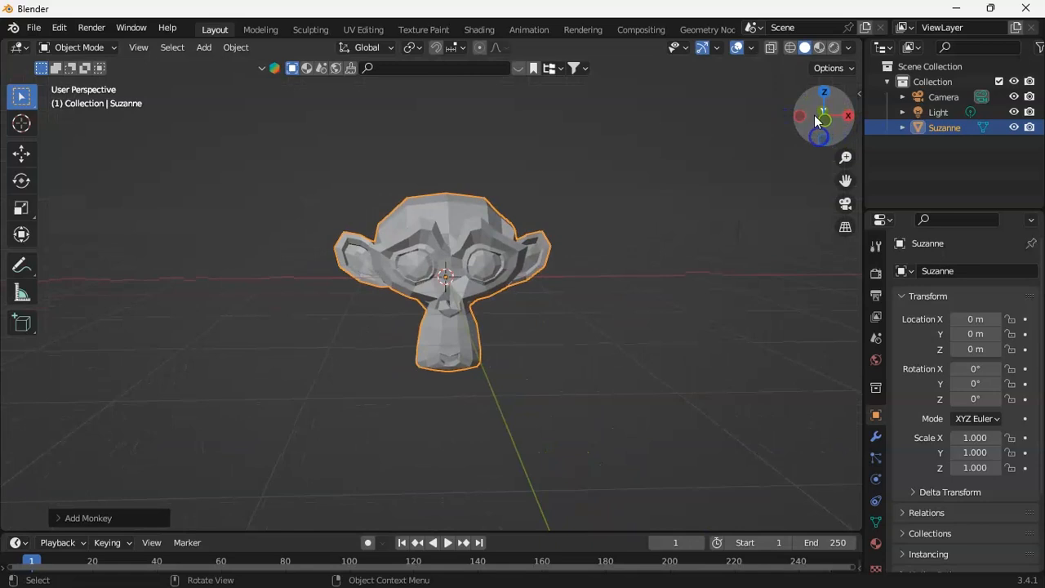
pyautogui.click(875, 432)
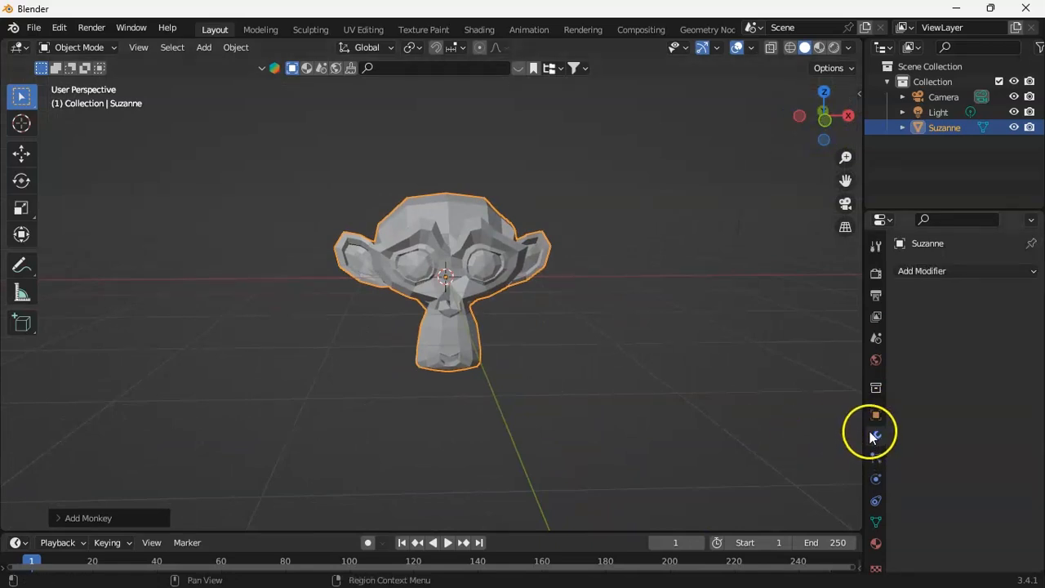
pyautogui.click(953, 276)
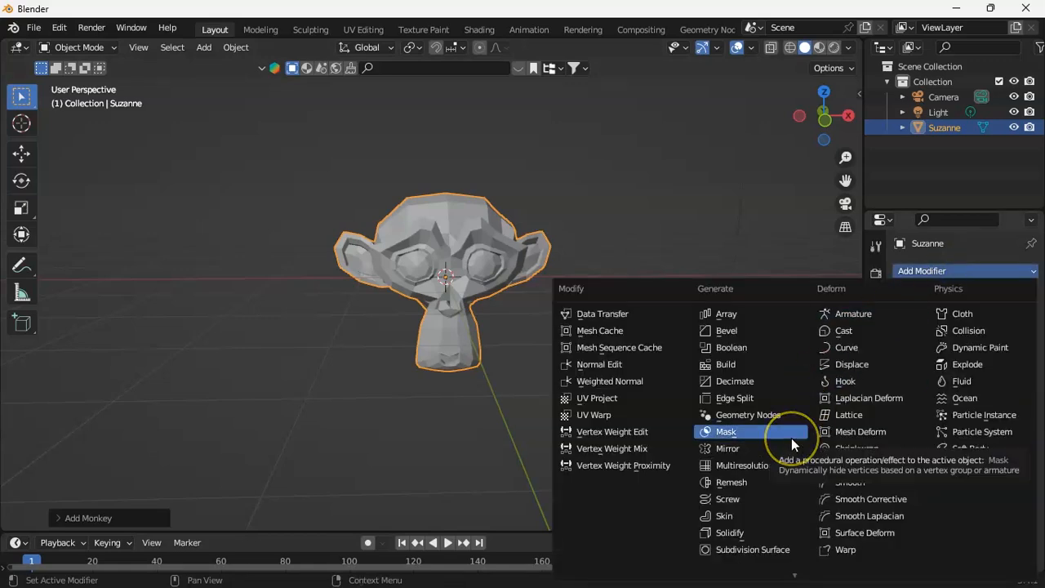
pyautogui.press('Down')
pyautogui.press('Down')
pyautogui.press('Down')
pyautogui.press('Down')
pyautogui.press('Down')
pyautogui.scroll(-8, 791, 438)
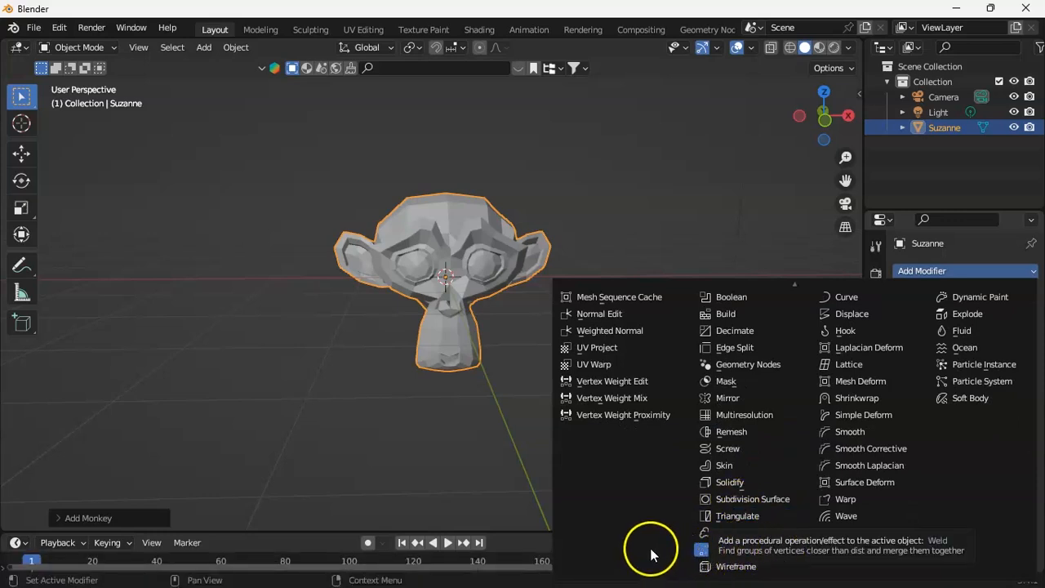
pyautogui.click(705, 553)
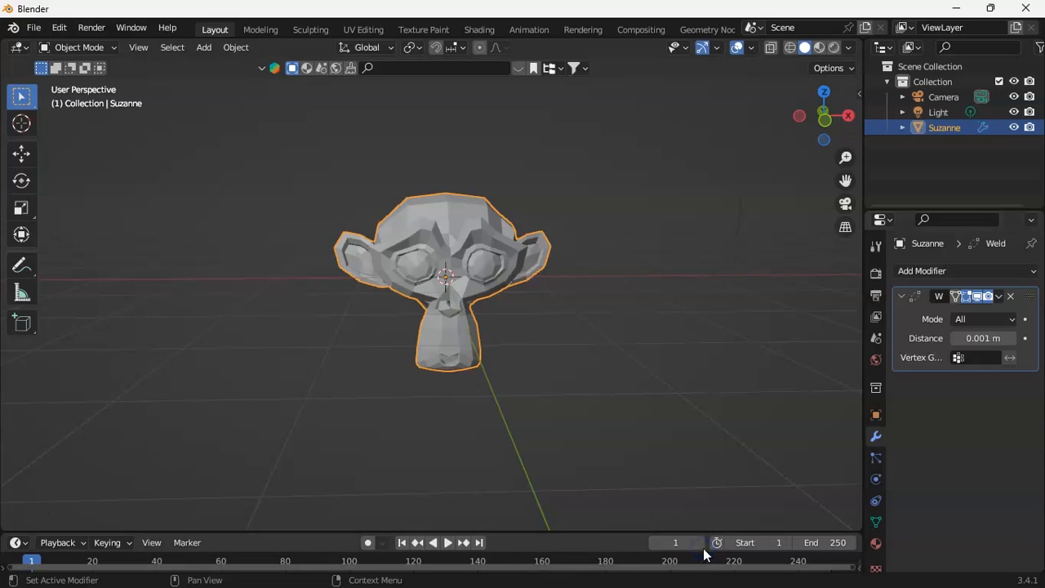
# - Widen the properties editor to show the full Weld settings and switch the monkey head to Edit Mode
pyautogui.moveTo(864, 401); pyautogui.dragTo(766, 400)
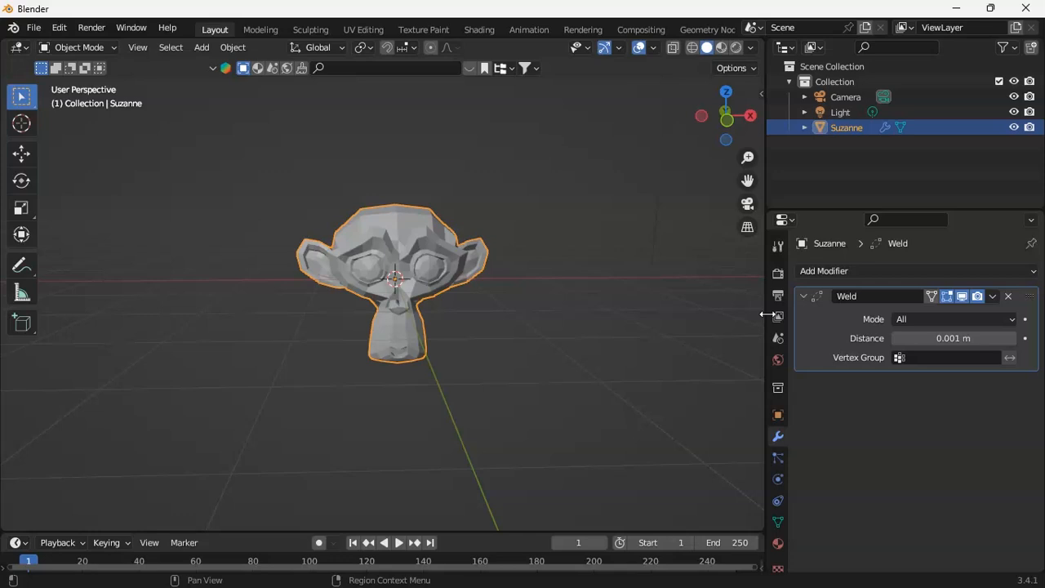
pyautogui.moveTo(717, 104)
pyautogui.mouseDown()
pyautogui.moveTo(690, 119)
pyautogui.moveTo(737, 117)
pyautogui.moveTo(726, 116)
pyautogui.mouseUp()
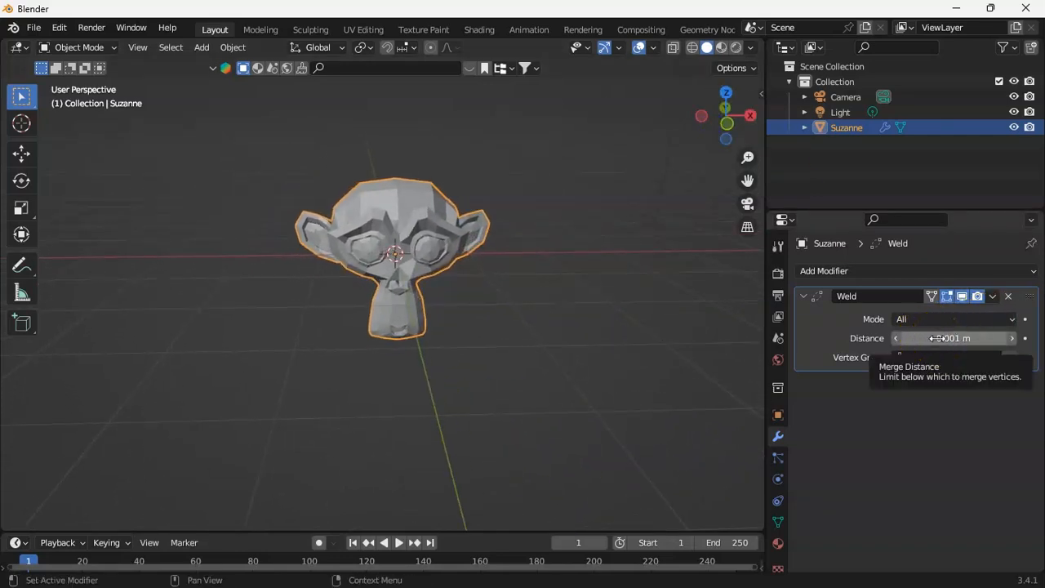
pyautogui.click(88, 50)
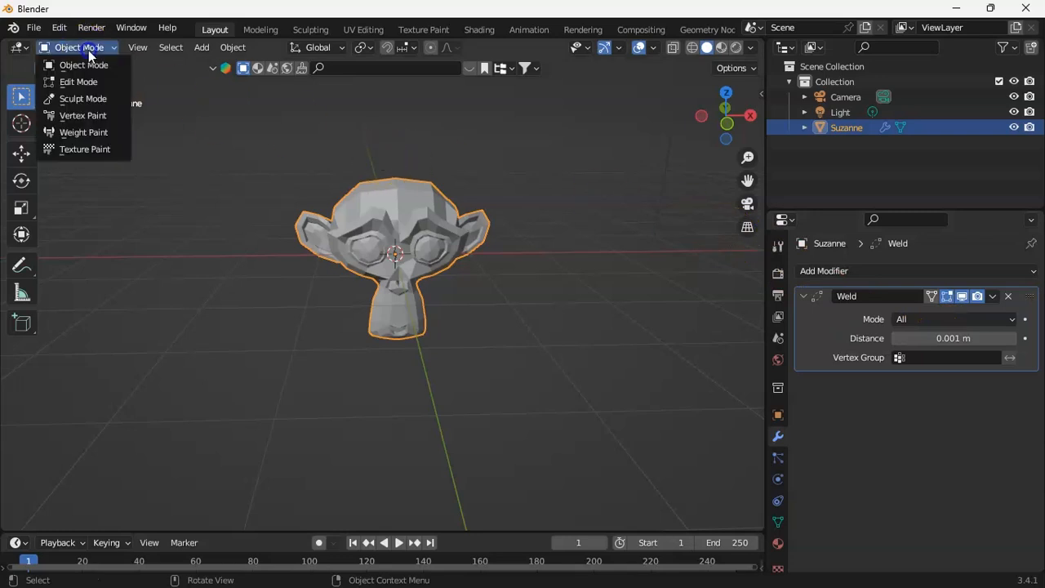
pyautogui.click(84, 70)
pyautogui.click(87, 45)
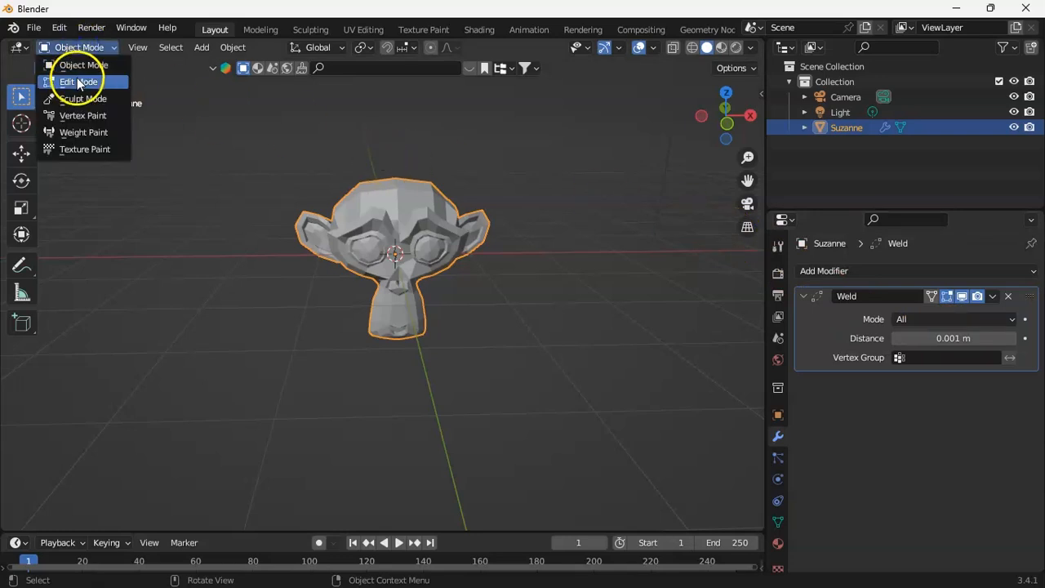
pyautogui.click(79, 81)
pyautogui.moveTo(747, 182); pyautogui.dragTo(769, 226)
pyautogui.moveTo(748, 158); pyautogui.dragTo(748, 90)
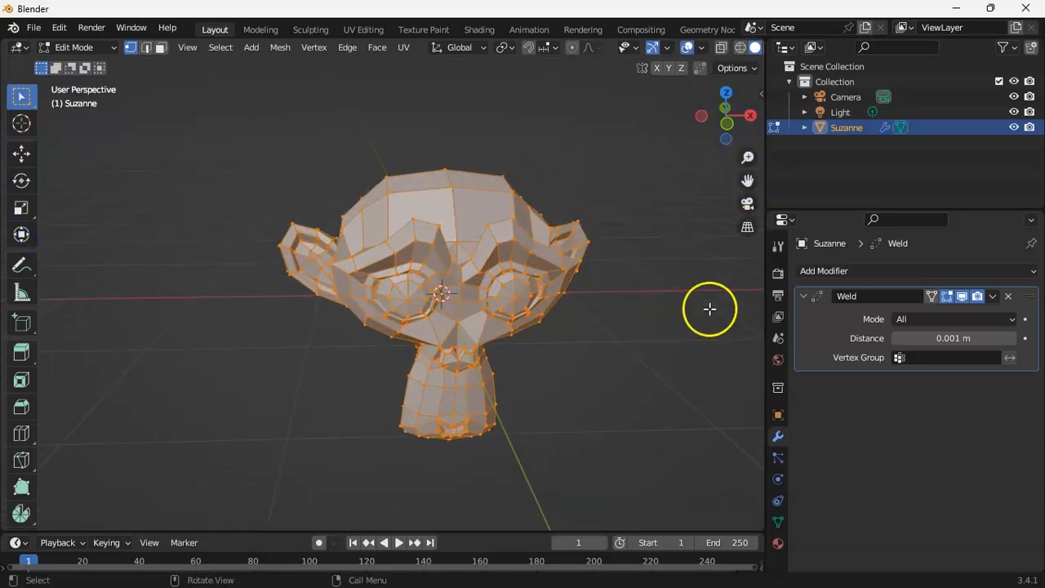
# - Raise the Weld modifier's merge distance stepwise to 0.011 m
pyautogui.click(1013, 338)
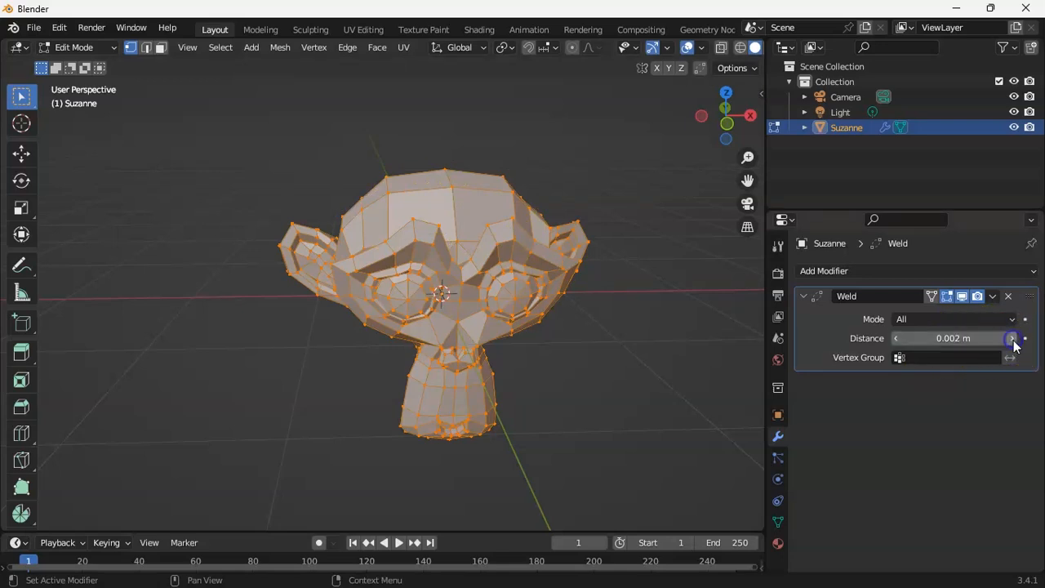
pyautogui.click(1013, 338)
pyautogui.click(1013, 338)
pyautogui.click(1012, 338)
pyautogui.click(1013, 338)
pyautogui.click(1012, 338)
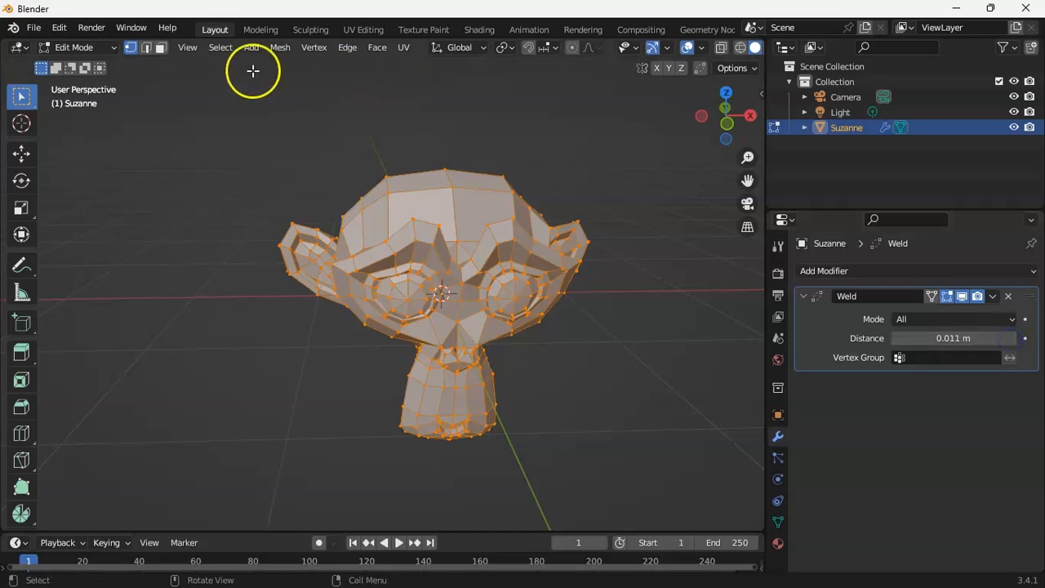
# - Return the monkey head to Object Mode and increase the Weld distance to about 0.23 m
pyautogui.click(73, 47)
pyautogui.click(79, 65)
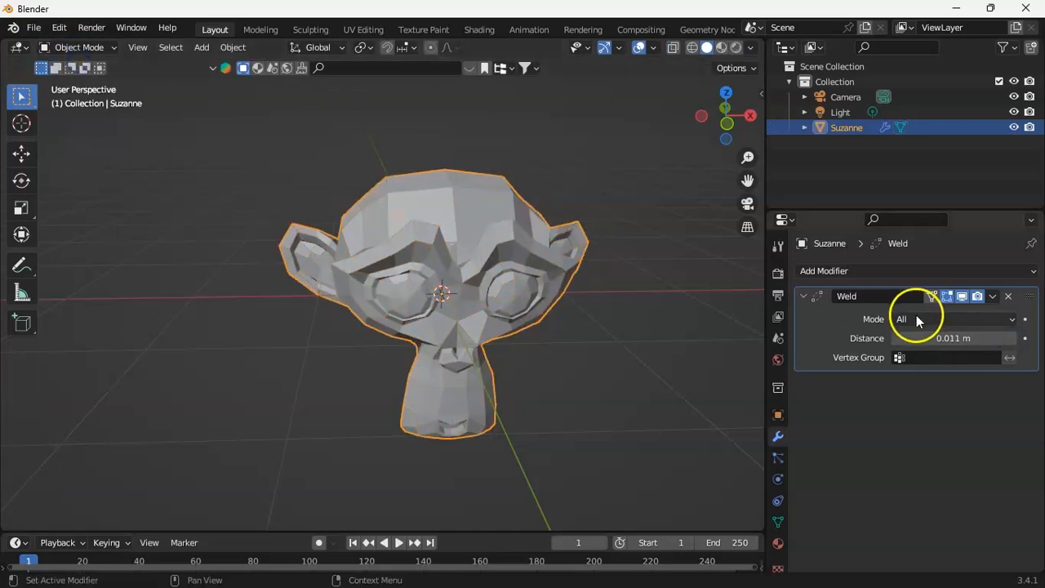
pyautogui.moveTo(965, 338); pyautogui.dragTo(99, 350)
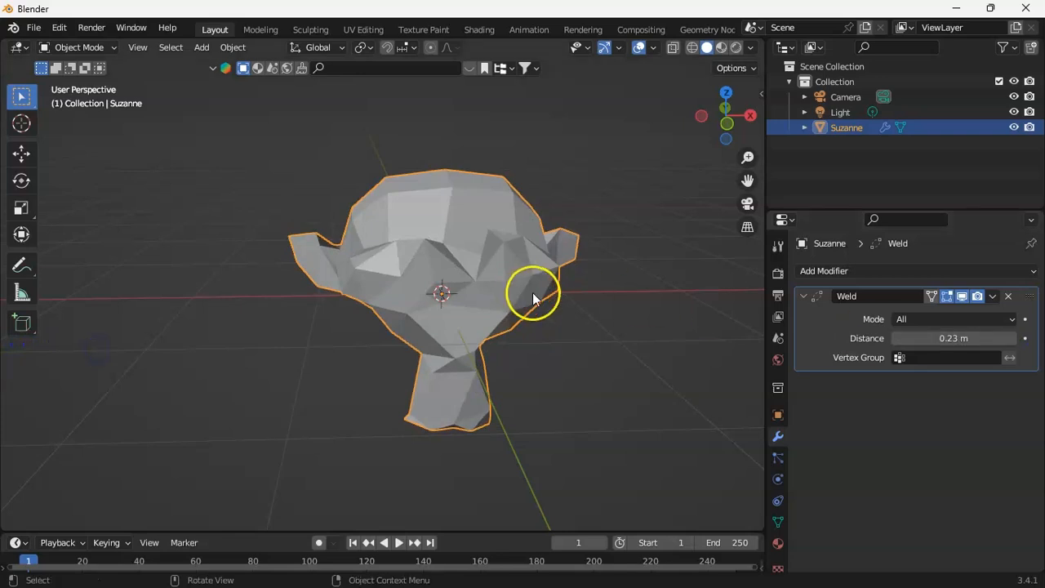
# - Set the Weld modifier's merge distance to exactly 1 m
pyautogui.click(947, 339)
pyautogui.write('1')
pyautogui.press('Return')
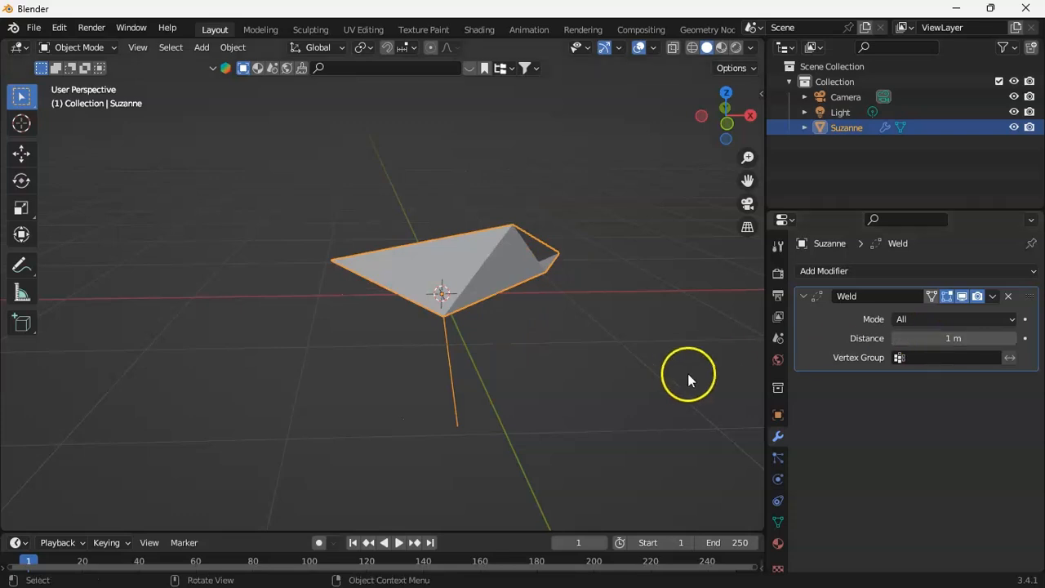
# - In Edit Mode, toggle the Weld modifier's edit-mode display off and on, and enable its On Cage display
pyautogui.click(114, 47)
pyautogui.click(96, 81)
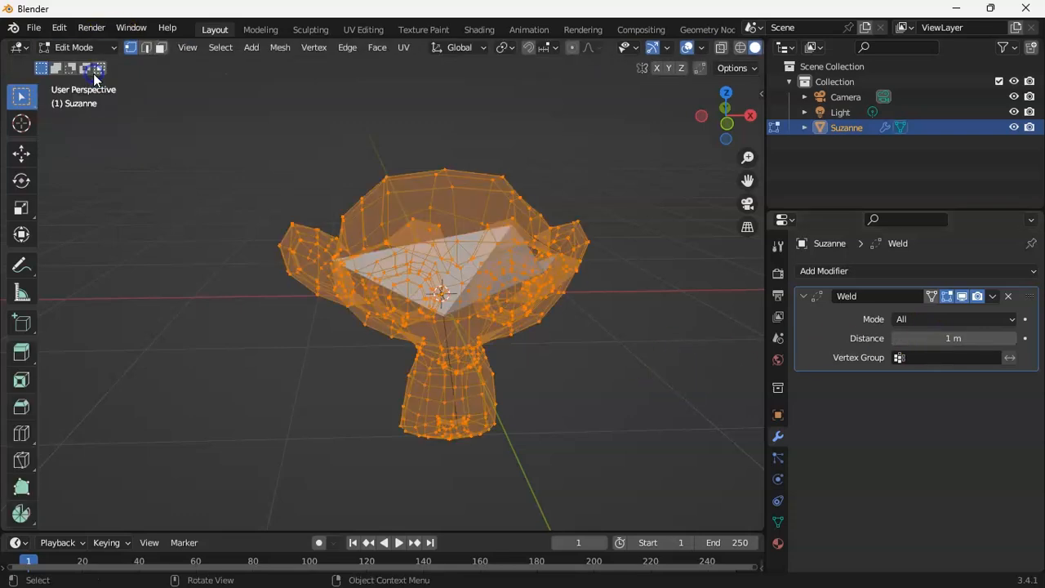
pyautogui.click(947, 297)
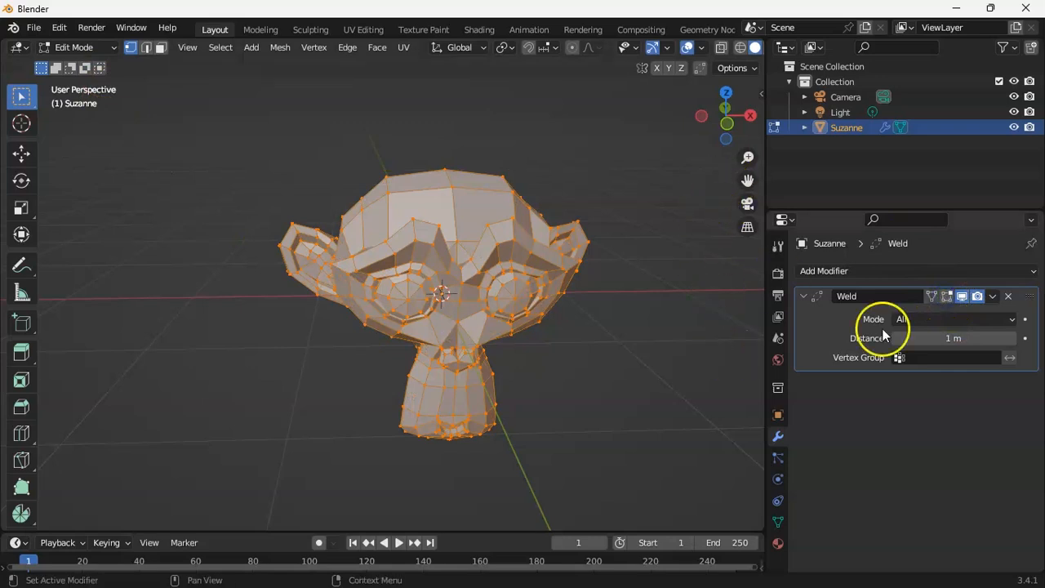
pyautogui.click(947, 297)
pyautogui.click(931, 296)
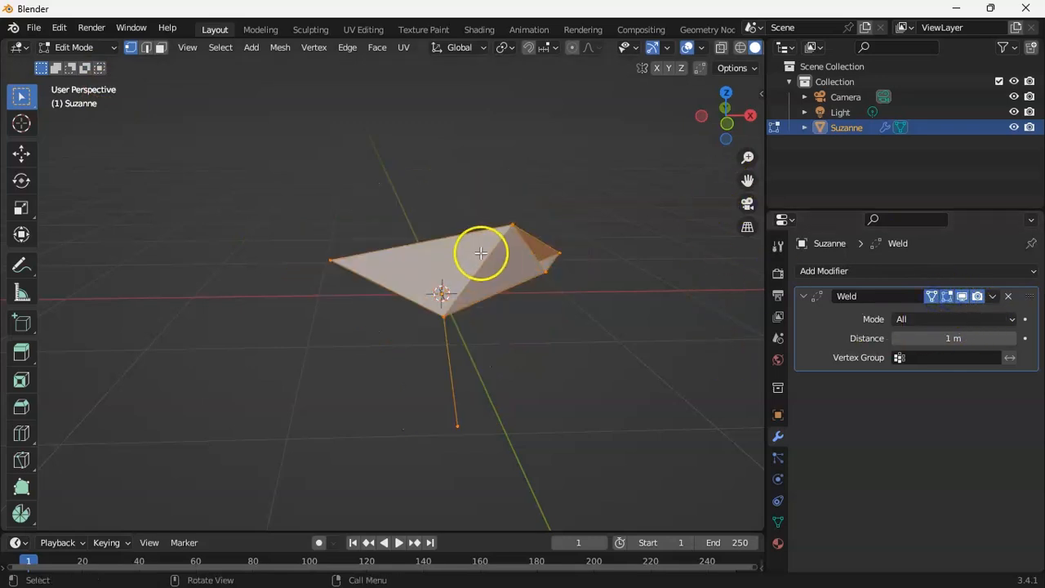
# - Try the Weld modifier's Connected mode and restore the mode to All
pyautogui.moveTo(724, 117)
pyautogui.mouseDown()
pyautogui.moveTo(73, 184)
pyautogui.moveTo(68, 122)
pyautogui.moveTo(724, 121)
pyautogui.mouseUp()
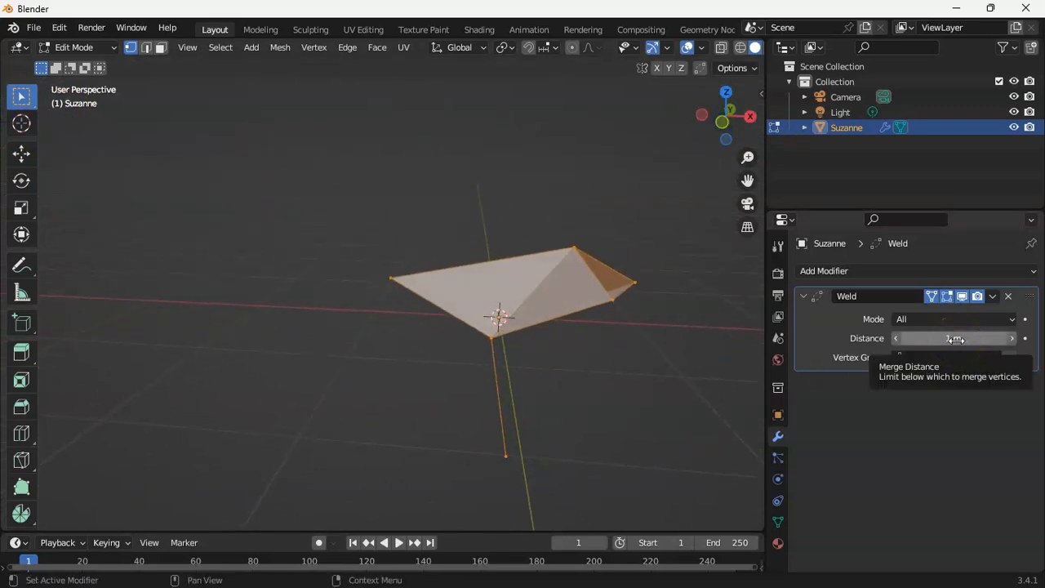
pyautogui.moveTo(957, 340); pyautogui.dragTo(981, 340)
pyautogui.moveTo(12, 336); pyautogui.dragTo(148, 356)
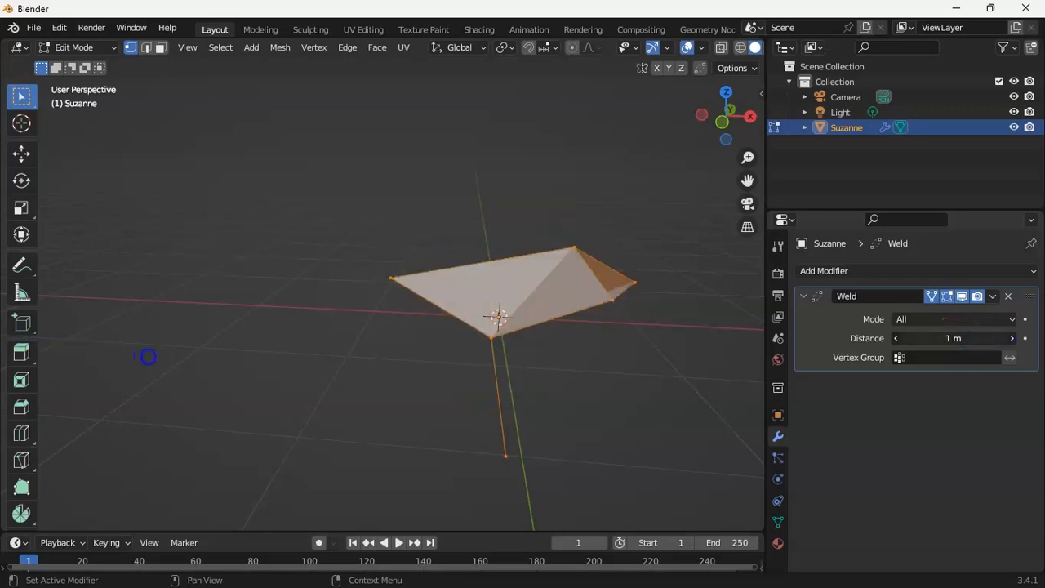
pyautogui.click(925, 318)
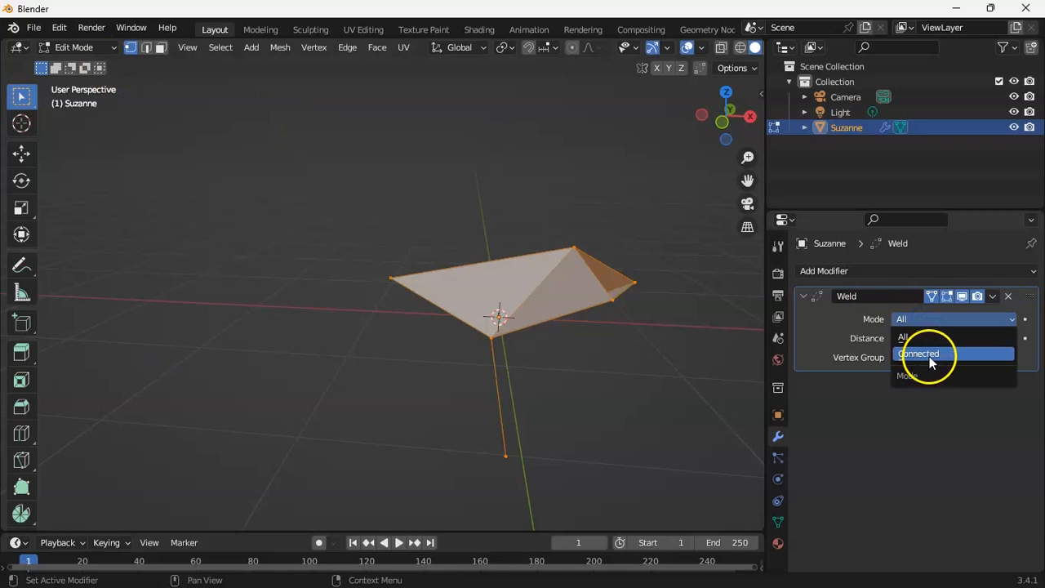
pyautogui.click(930, 355)
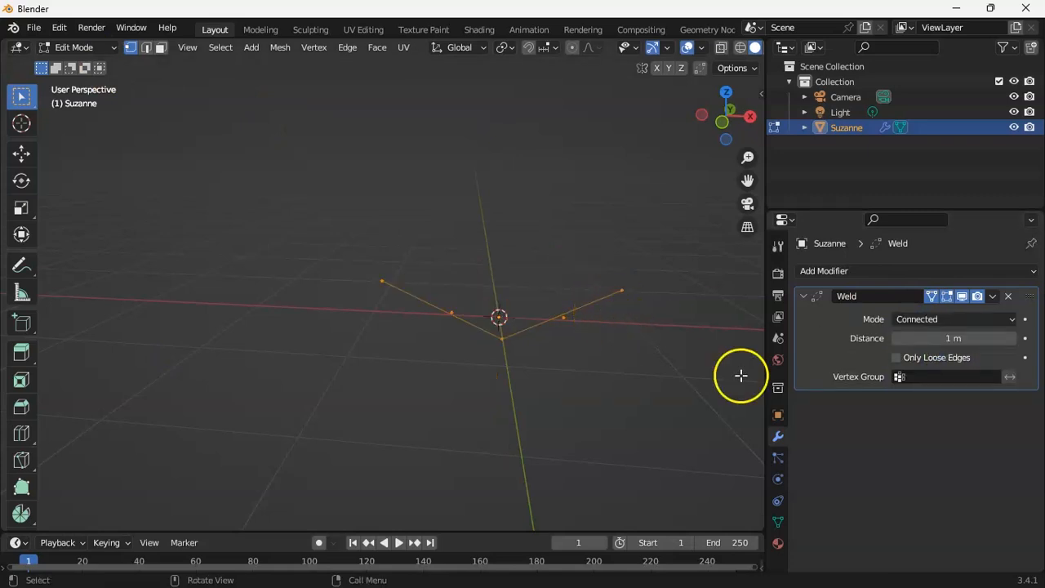
pyautogui.click(926, 323)
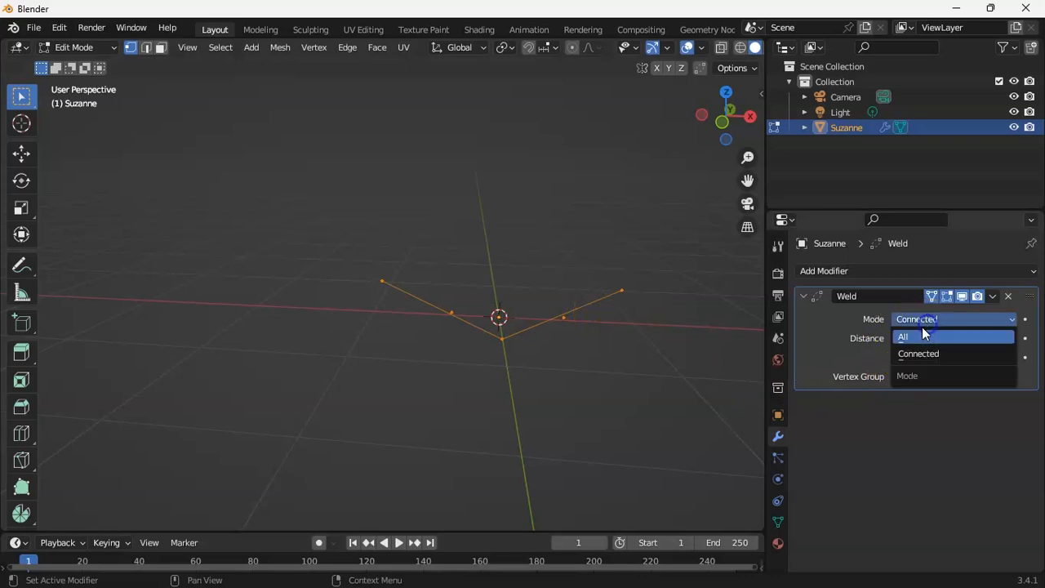
pyautogui.click(908, 336)
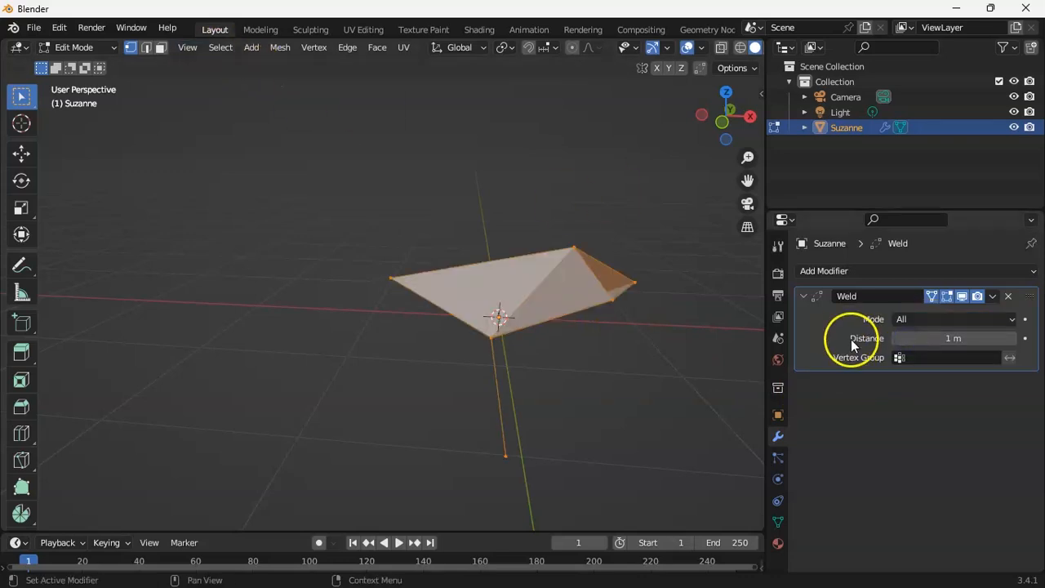
# - Reduce the Weld distance to 0 m and return the monkey head to Object Mode
pyautogui.moveTo(951, 341); pyautogui.dragTo(490, 371)
pyautogui.click(87, 48)
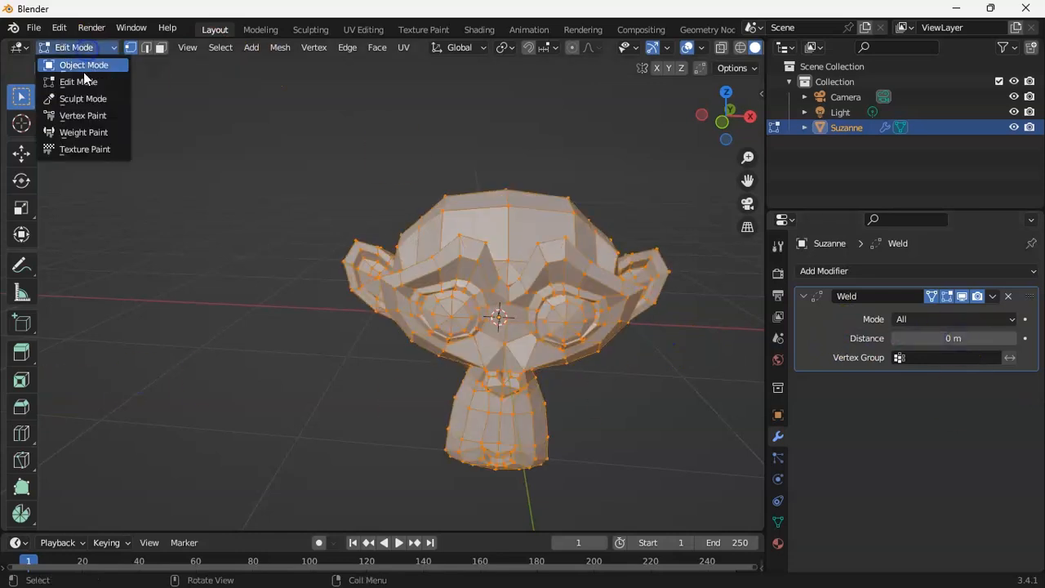
pyautogui.click(83, 70)
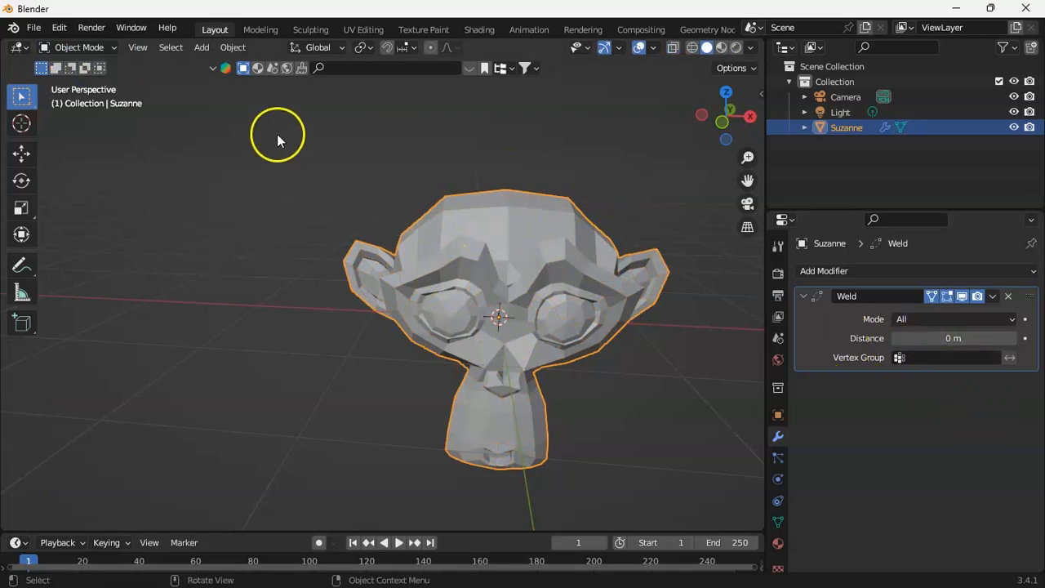
# - In Edit Mode, box-select the vertices across the monkey's face around both eyes
pyautogui.click(81, 48)
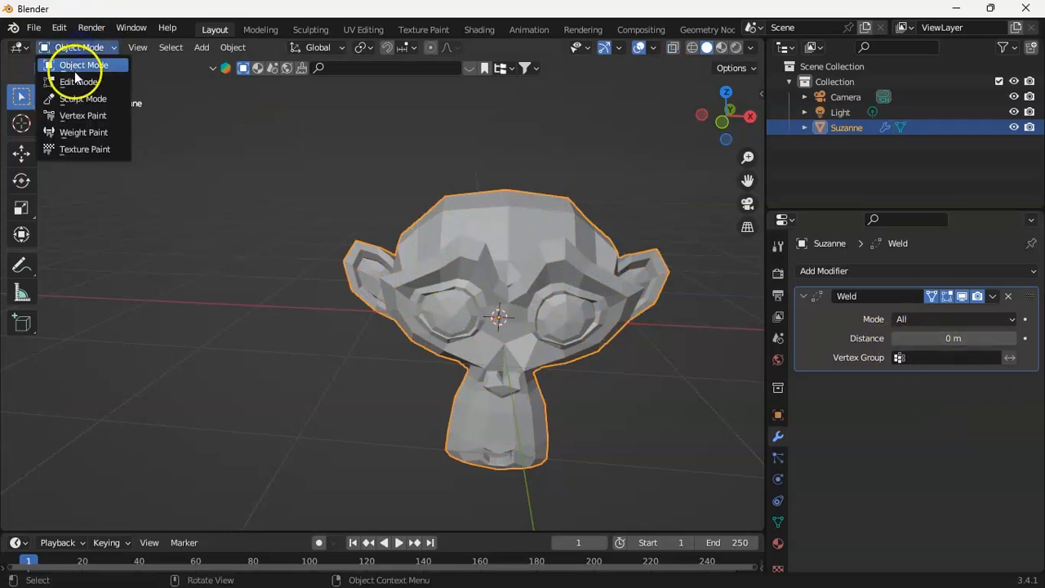
pyautogui.click(75, 80)
pyautogui.moveTo(387, 155); pyautogui.dragTo(652, 289)
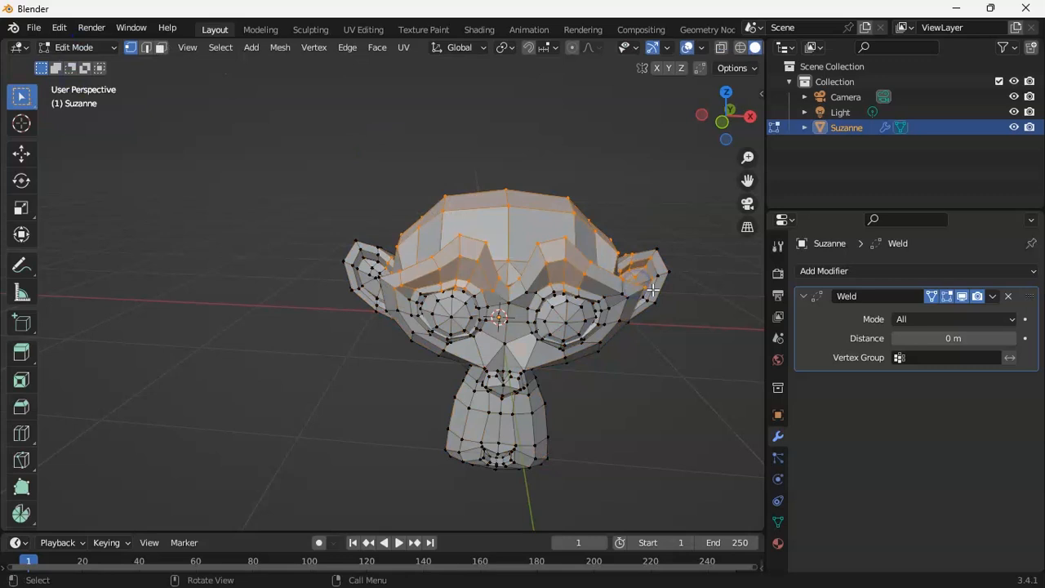
pyautogui.moveTo(724, 115); pyautogui.dragTo(674, 131)
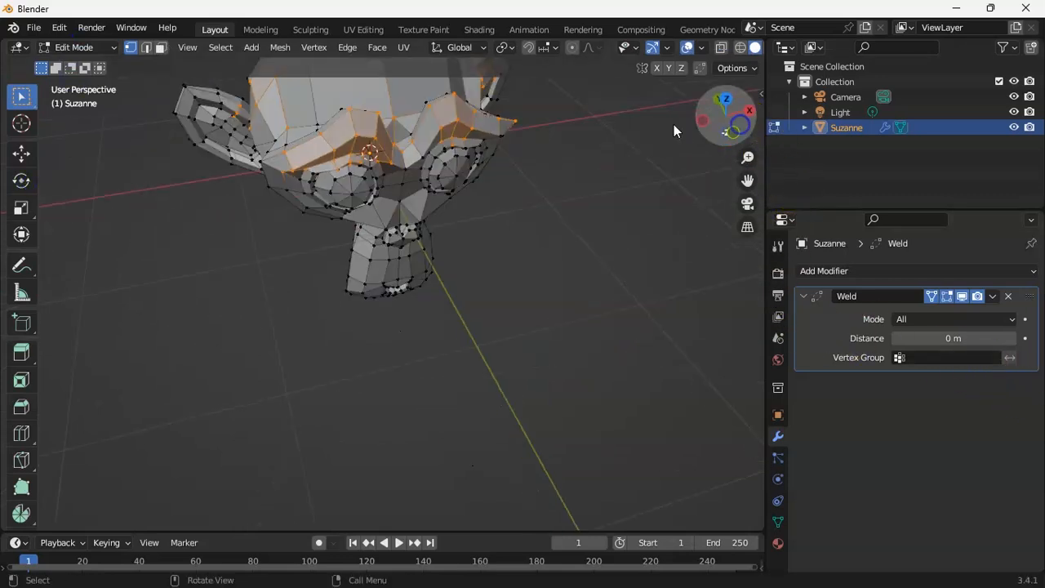
pyautogui.moveTo(289, 121); pyautogui.dragTo(478, 223)
pyautogui.moveTo(728, 117); pyautogui.dragTo(716, 144)
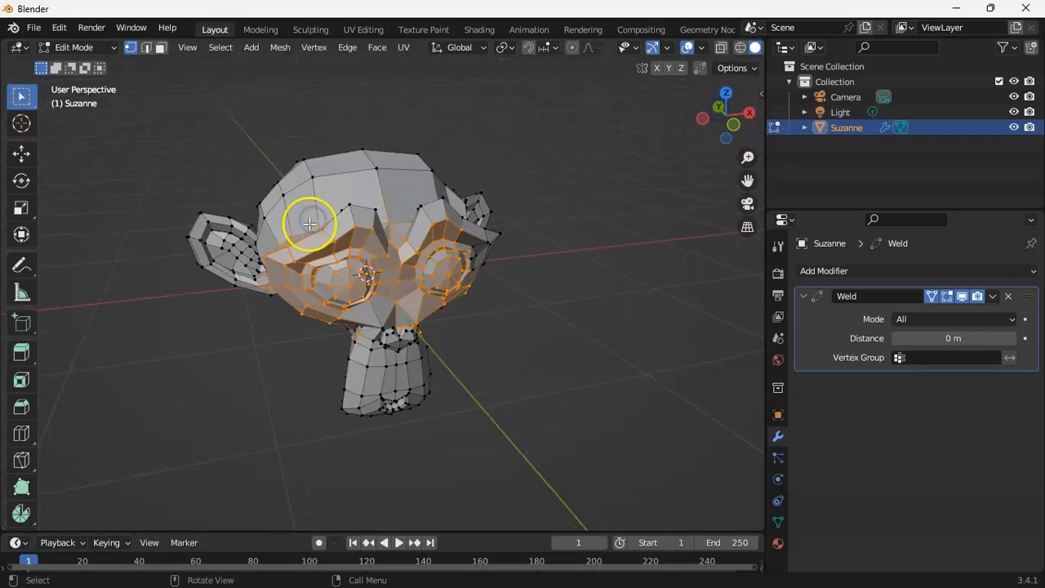
# - Box-select the vertices from the middle of the face down to the muzzle and add a vertex group to the mesh
pyautogui.keyDown('shift'); pyautogui.moveTo(291, 292); pyautogui.dragTo(438, 387); pyautogui.keyUp('shift')
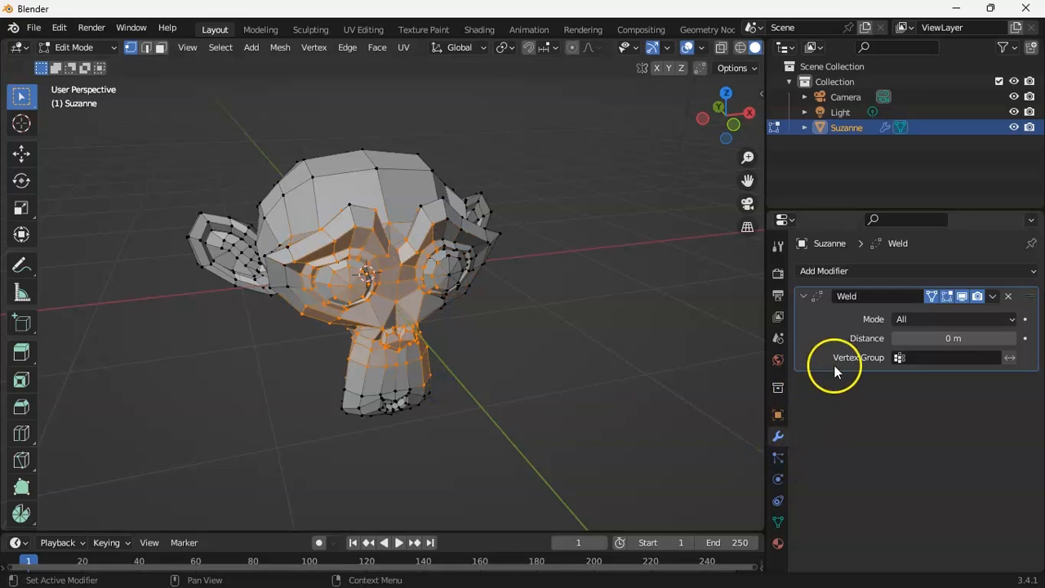
pyautogui.click(778, 519)
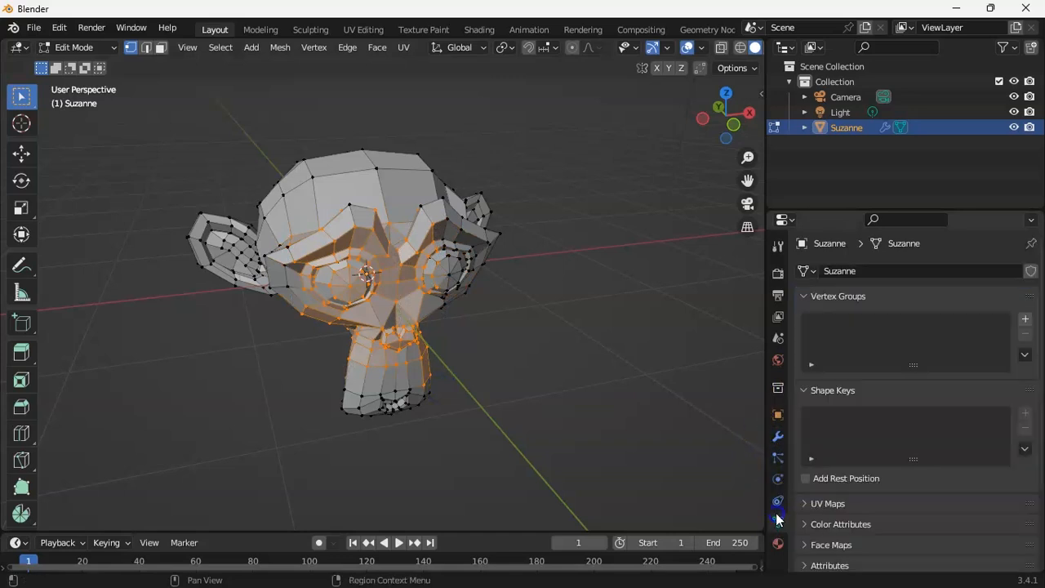
pyautogui.click(1026, 318)
# - Select only the vertices around both eyes, assign them to the vertex group, and return to Object Mode
pyautogui.click(502, 302)
pyautogui.moveTo(317, 201); pyautogui.dragTo(498, 322)
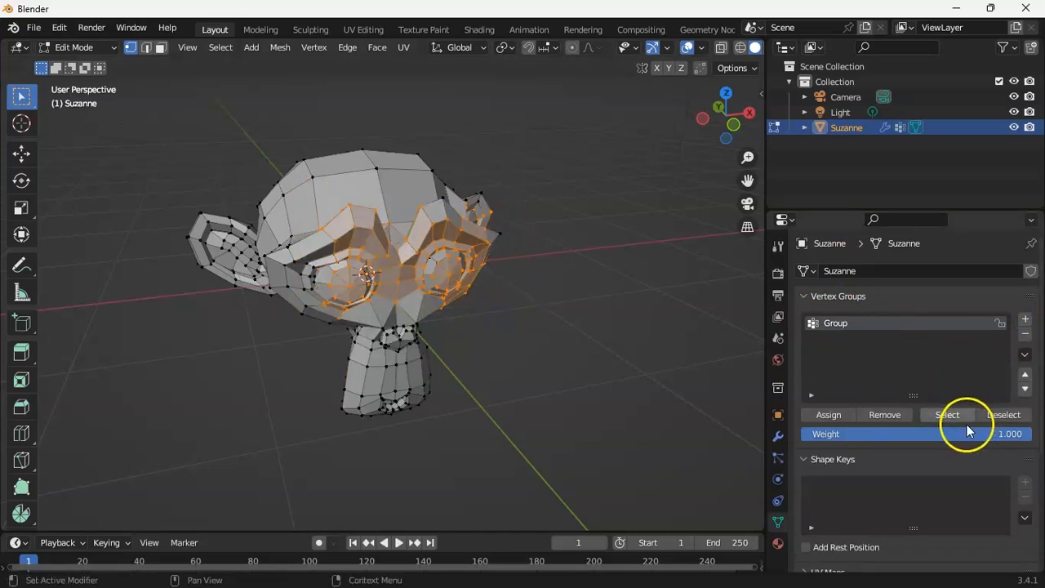
pyautogui.click(833, 414)
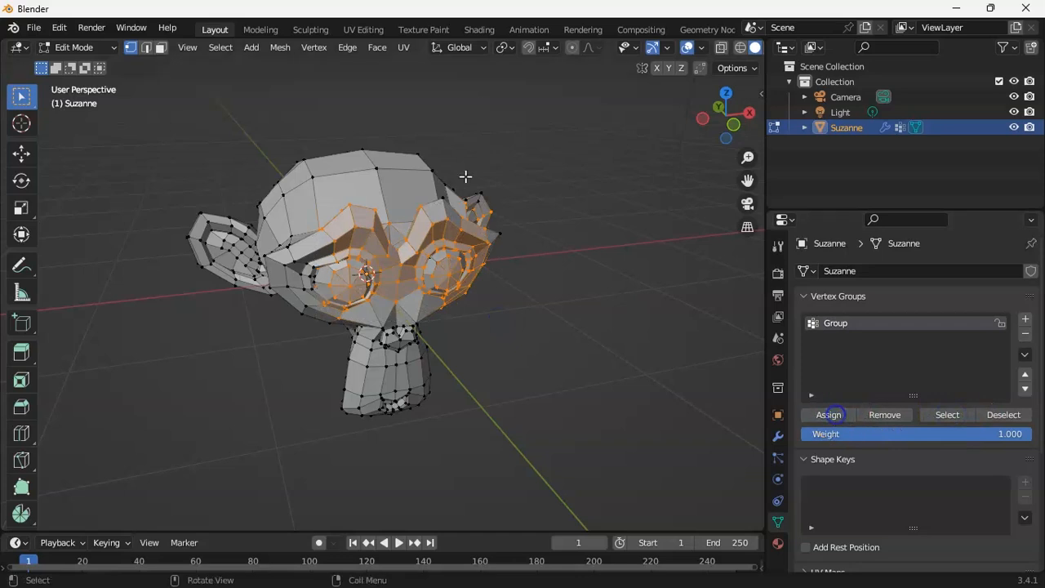
pyautogui.click(75, 47)
pyautogui.click(82, 63)
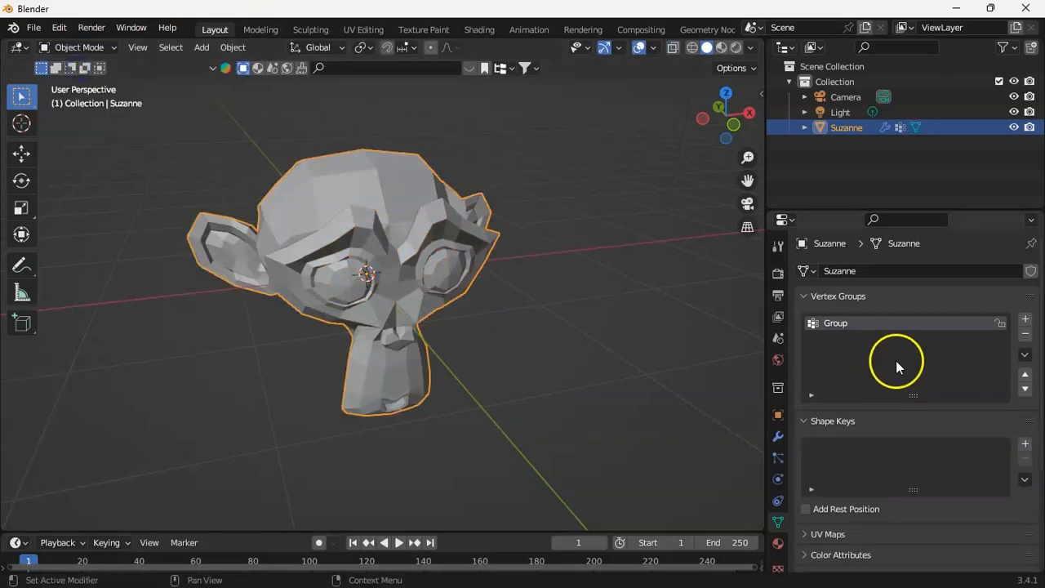
# - Reselect Group as the Weld modifier's vertex group and set the merge distance to 0.008 m
pyautogui.click(777, 436)
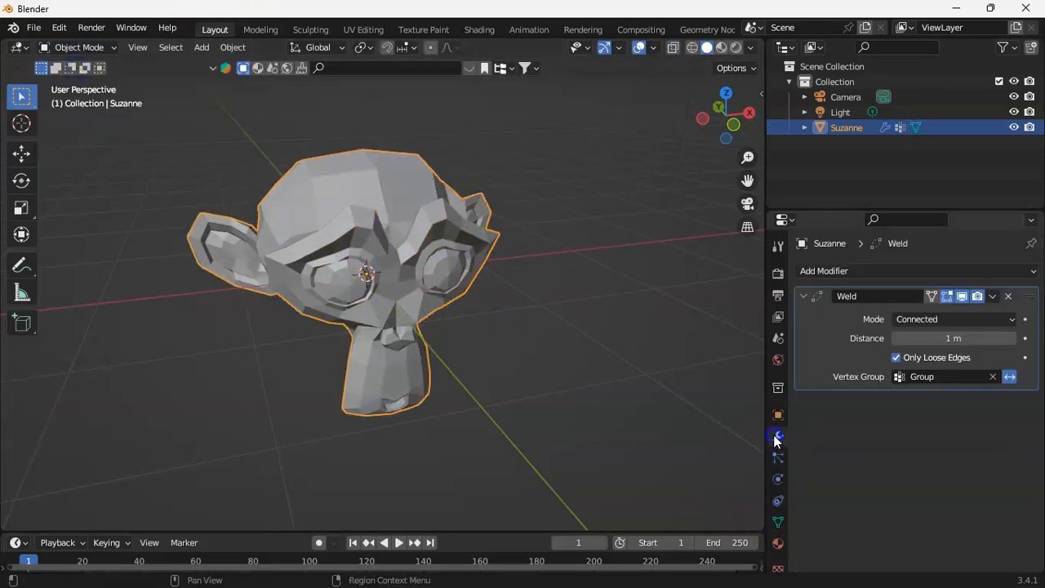
pyautogui.click(990, 377)
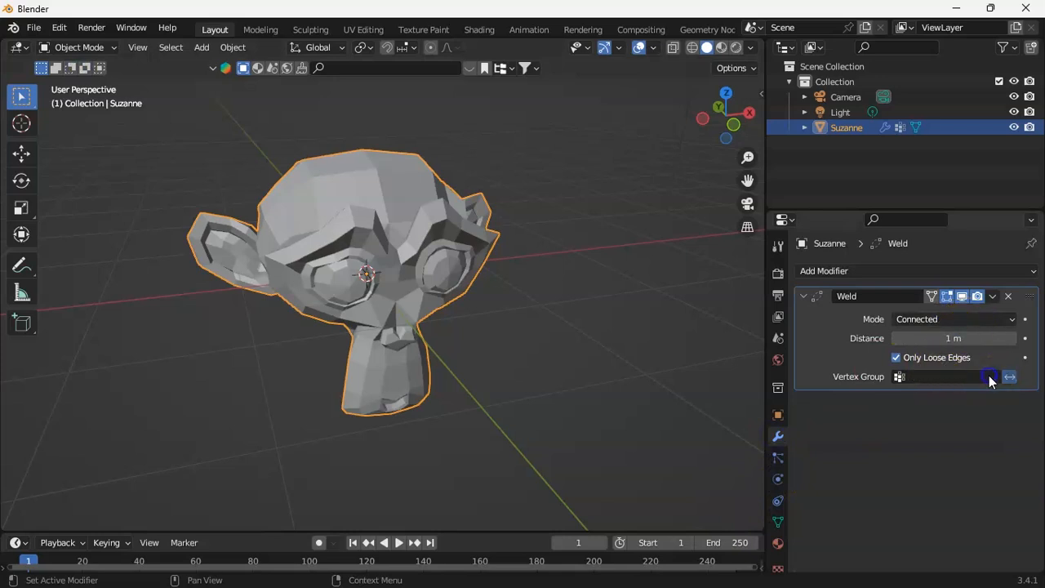
pyautogui.click(944, 378)
pyautogui.click(895, 399)
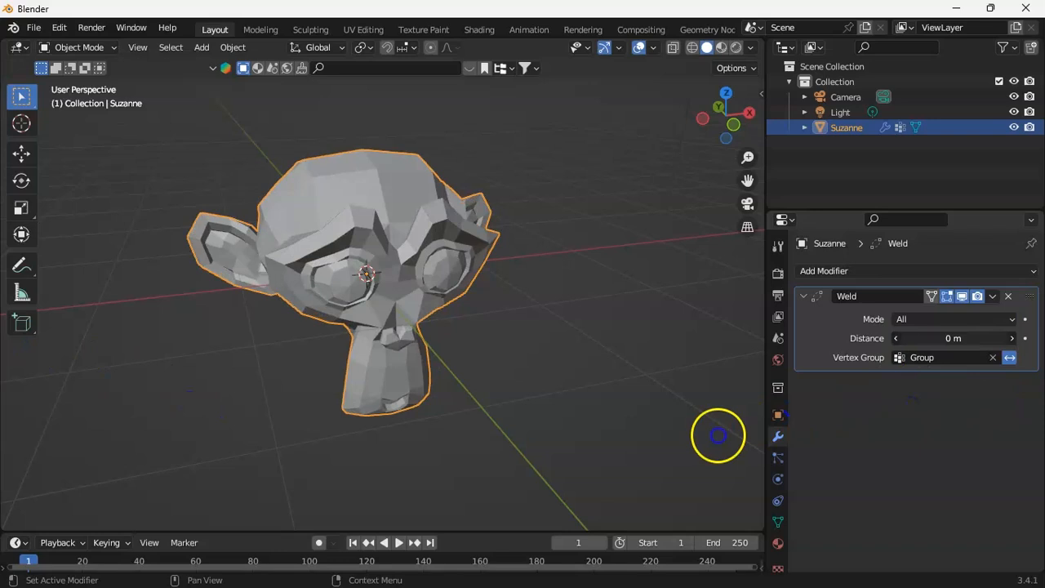
pyautogui.moveTo(717, 435); pyautogui.dragTo(950, 338)
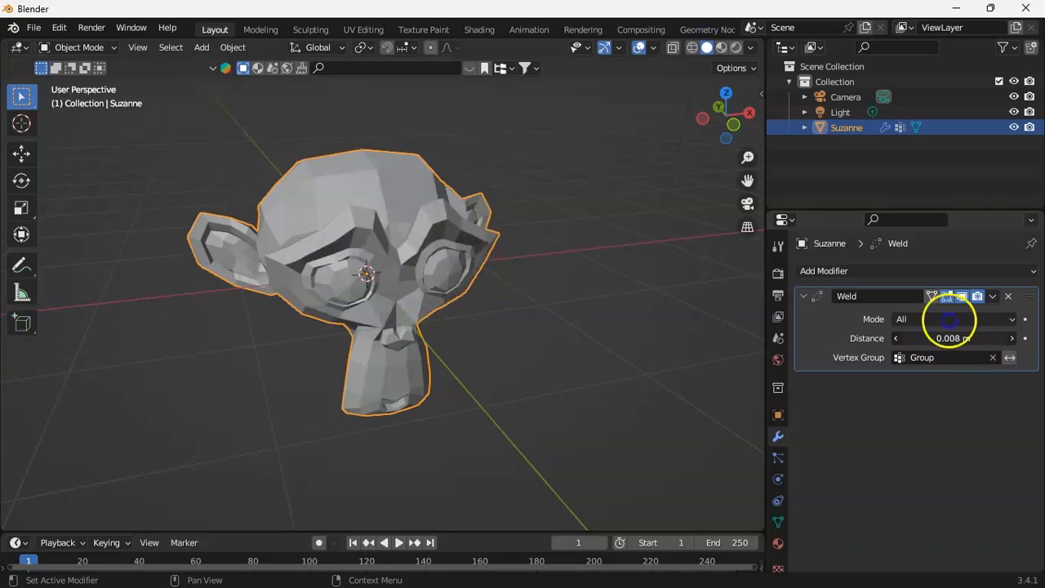